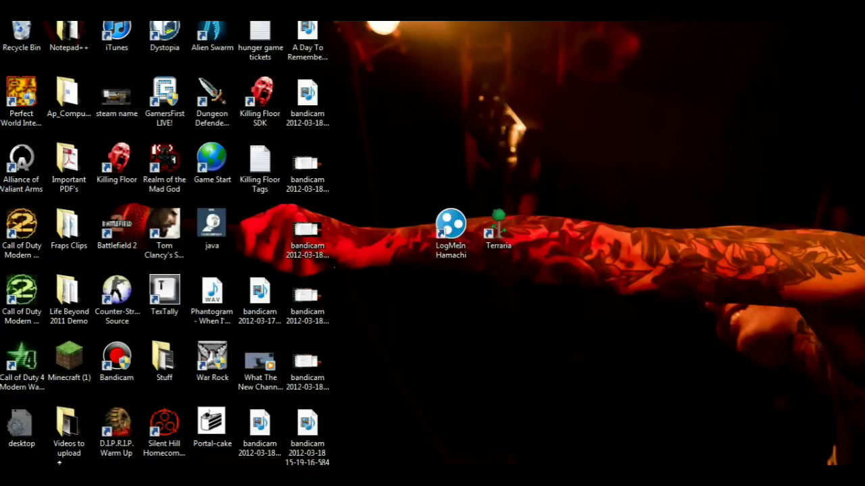
Search 'ham' in a new Chrome tab and open the LogMeIn Hamachi download page.
key("alt+Tab")
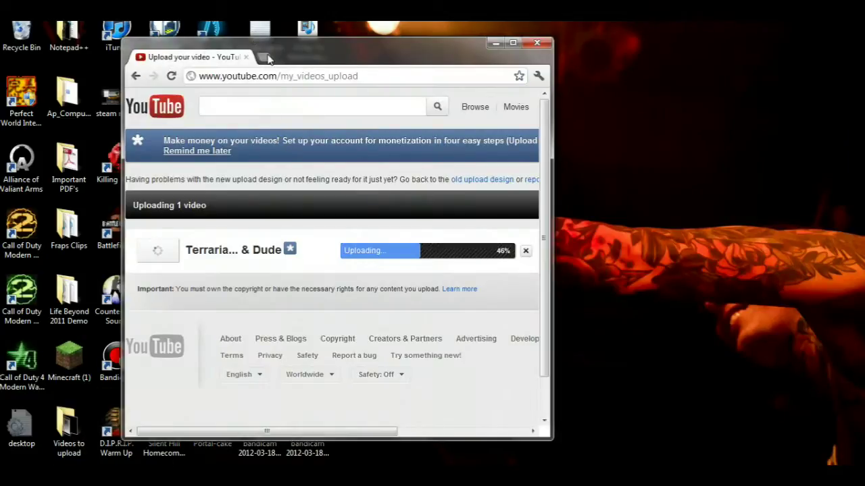
key("ctrl+t")
type("l")
key("BackSpace")
key("BackSpace")
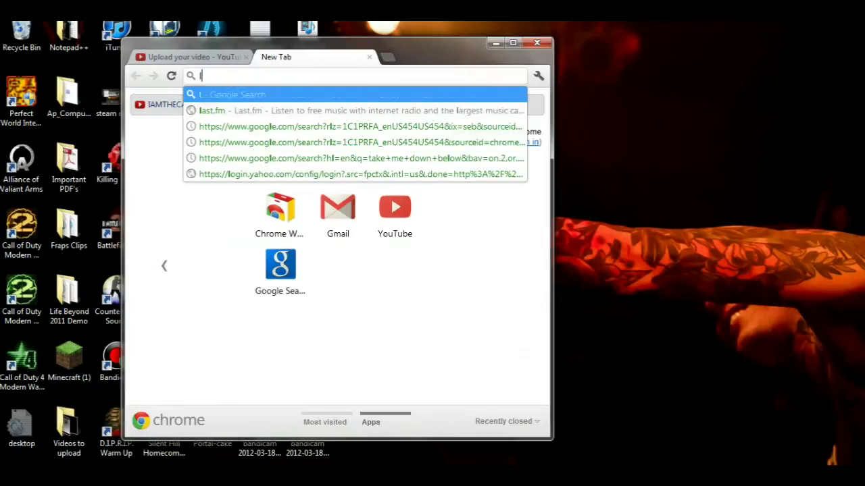
type("ham")
key("Return")
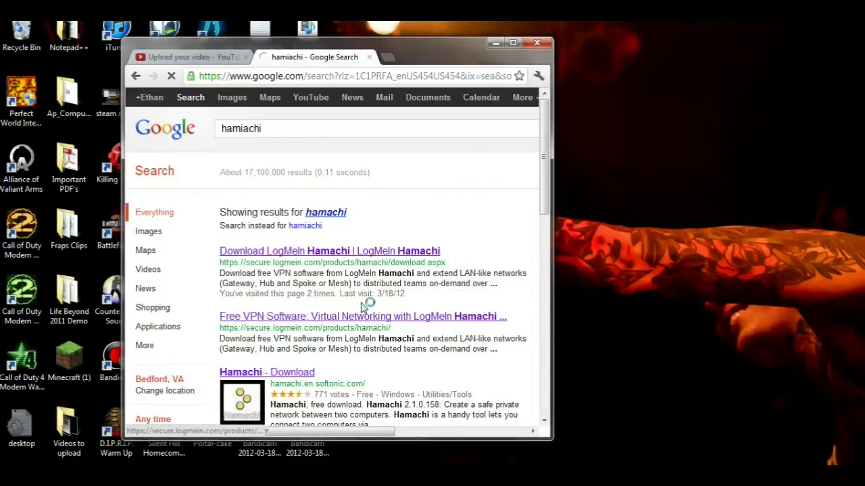
left_click(363, 310)
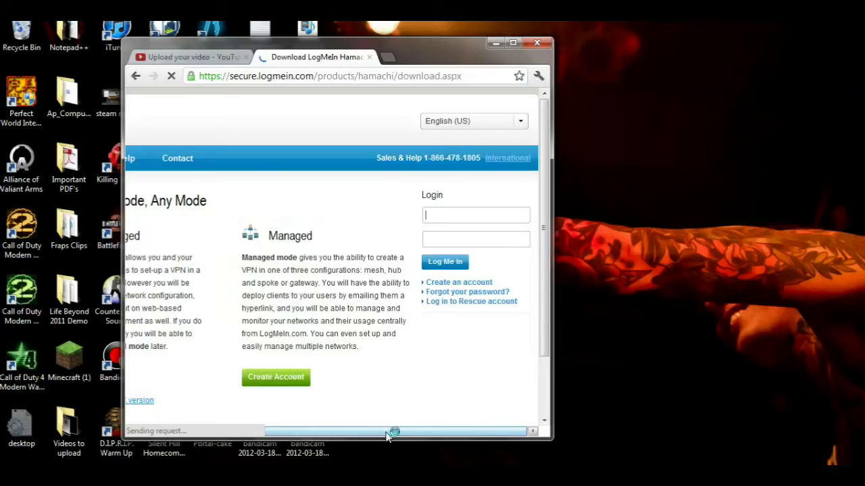
Scroll the download page, then close its tab and minimize Chrome.
left_click_drag(388, 432, 162, 395)
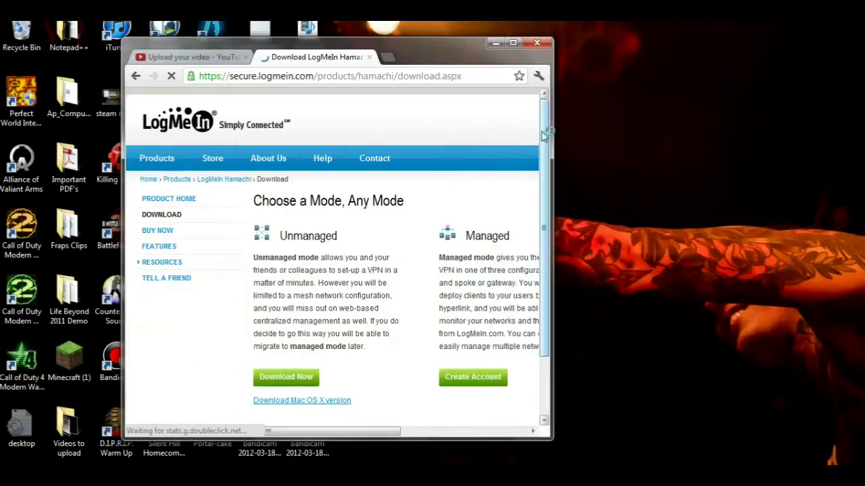
scroll(537, 142, "down", 1)
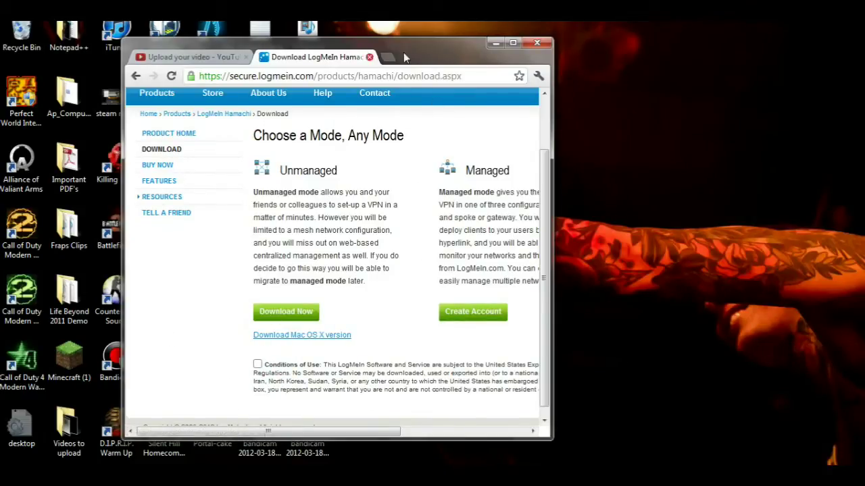
left_click(369, 56)
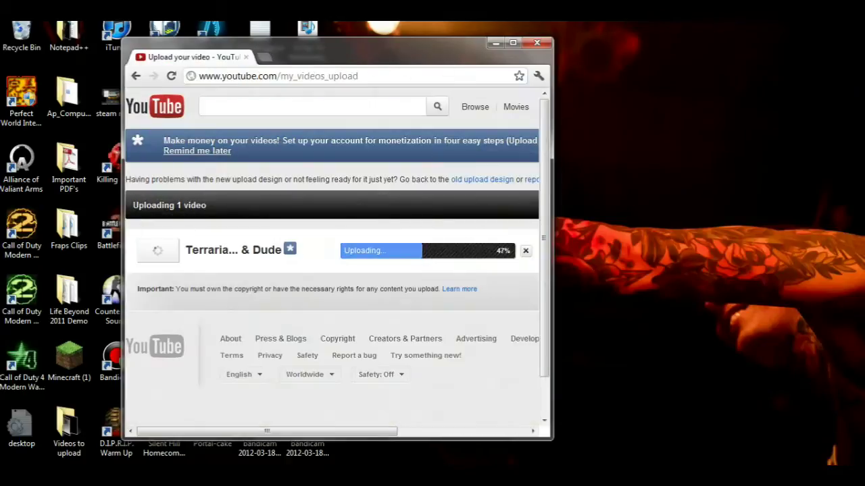
left_click(495, 43)
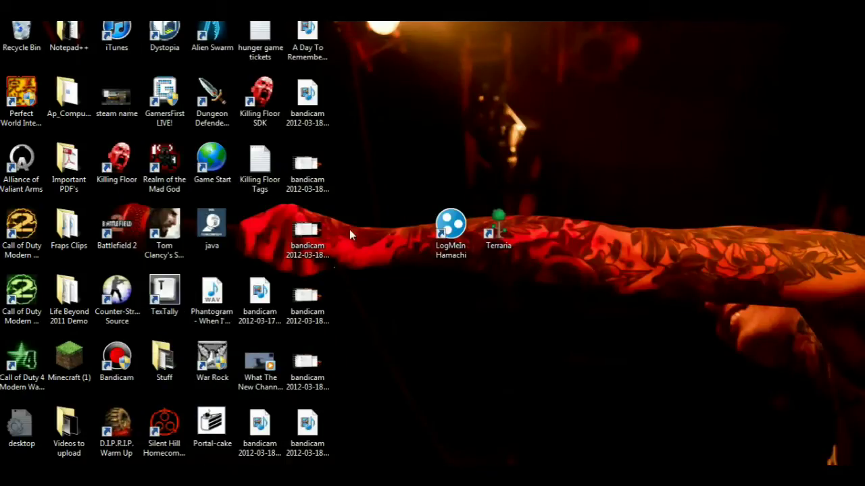
Launch Hamachi, then reach Windows Firewall by searching 'Firewall' in Control Panel.
double_click(455, 232)
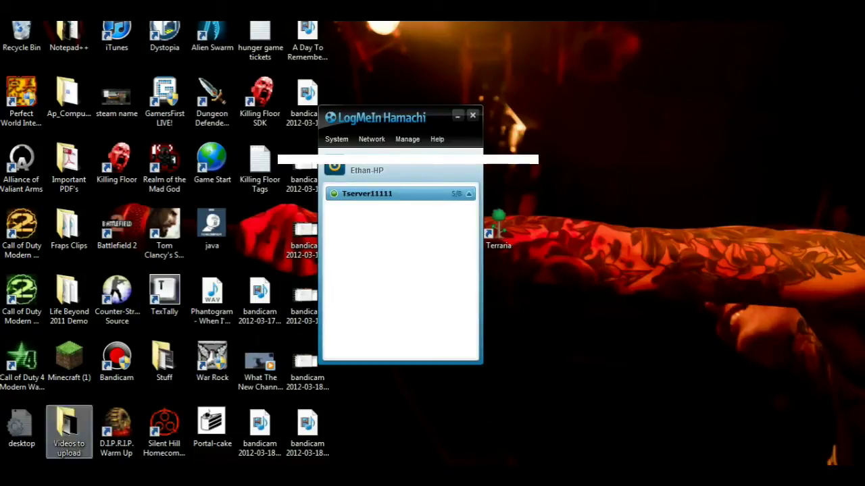
key("super")
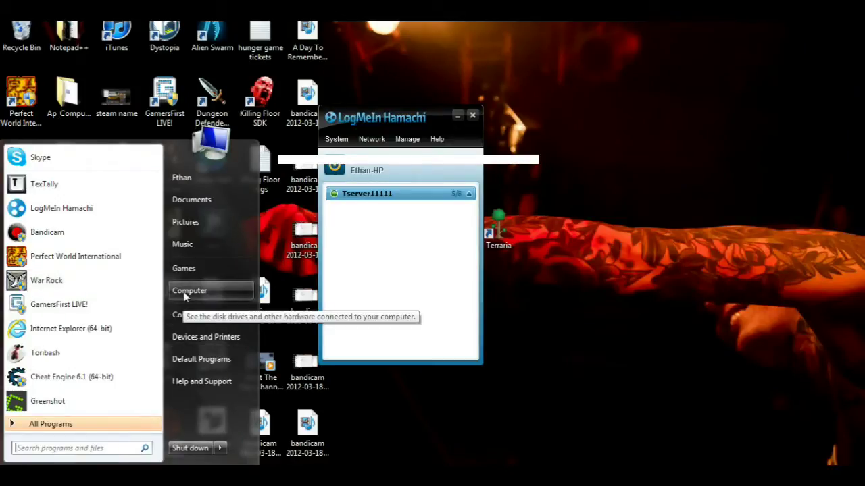
left_click(193, 319)
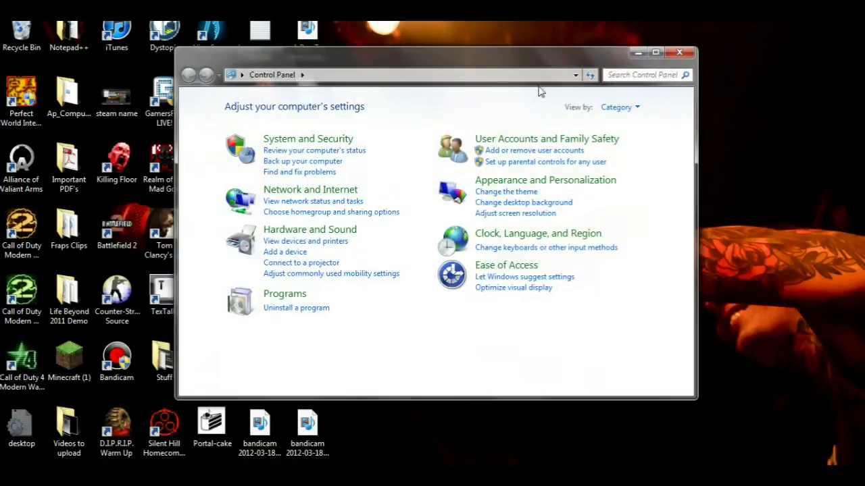
type("Fi")
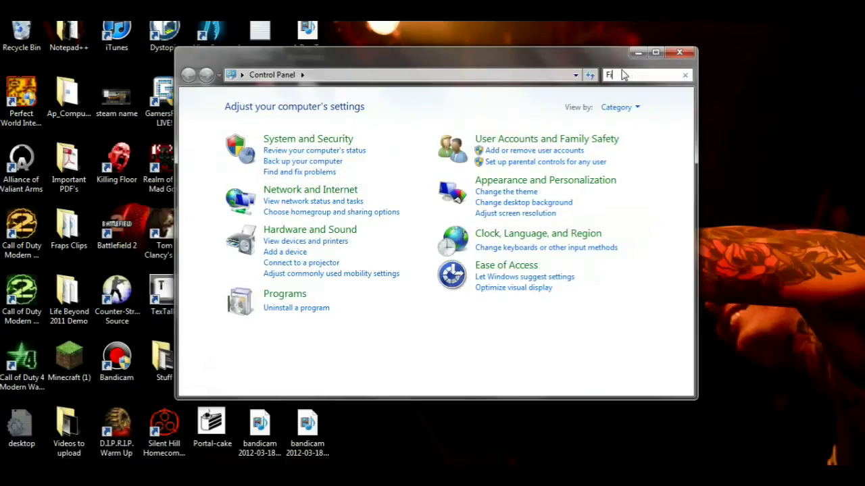
type("rewall")
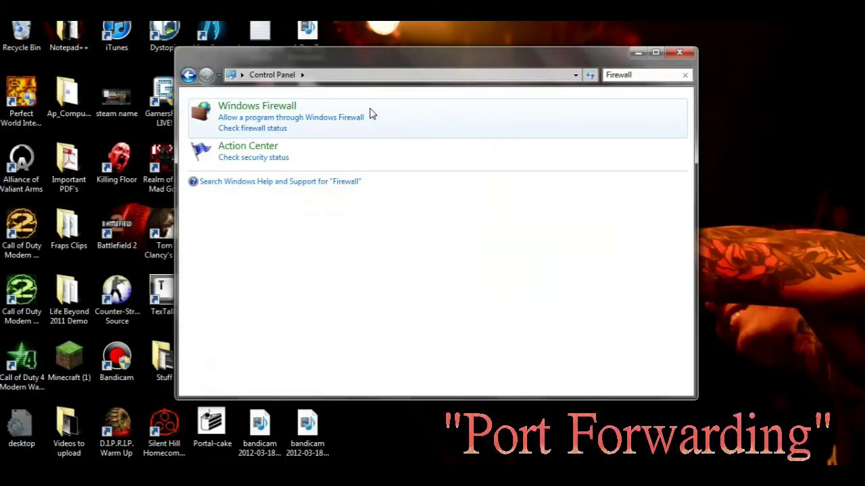
left_click(263, 108)
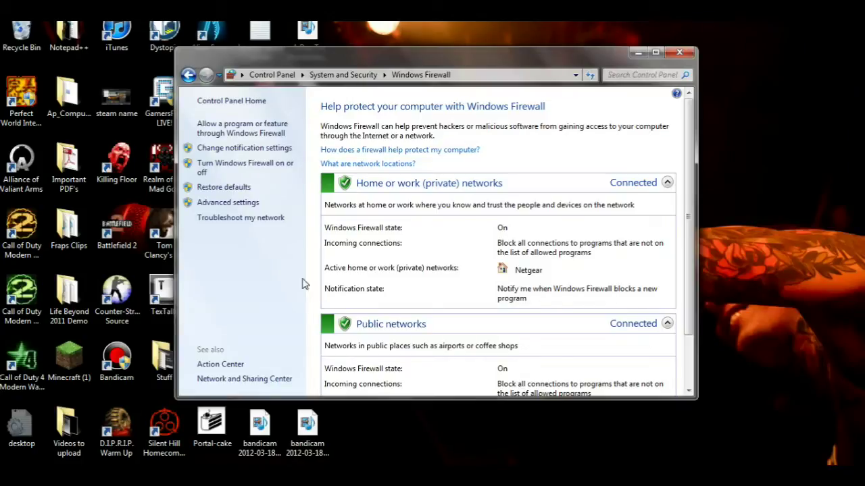
In Advanced settings, view Inbound Rules and start the New Inbound Rule wizard.
left_click(225, 209)
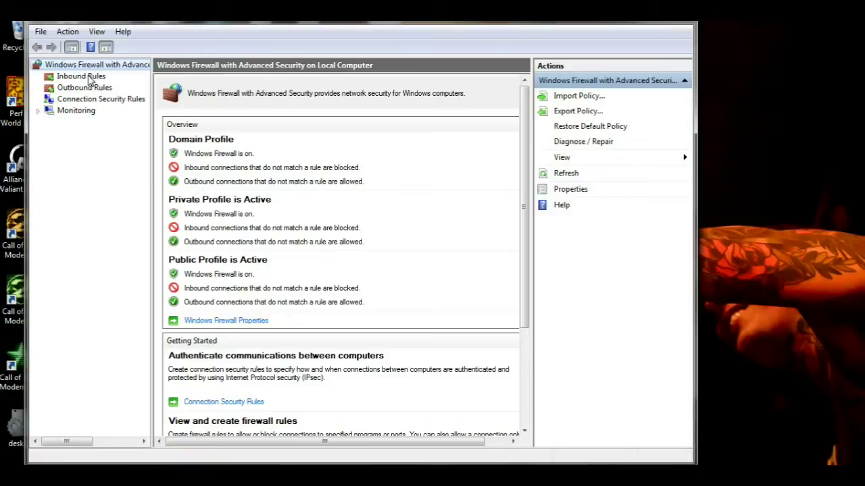
left_click(89, 79)
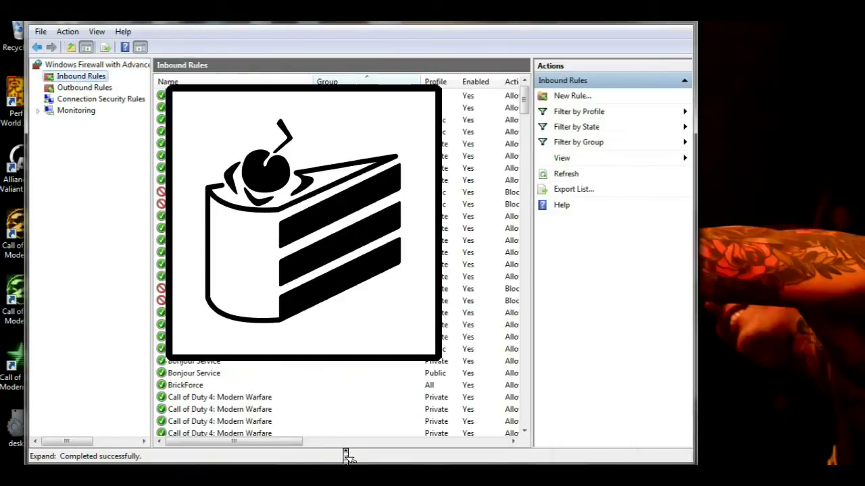
scroll(338, 270, "down", 3)
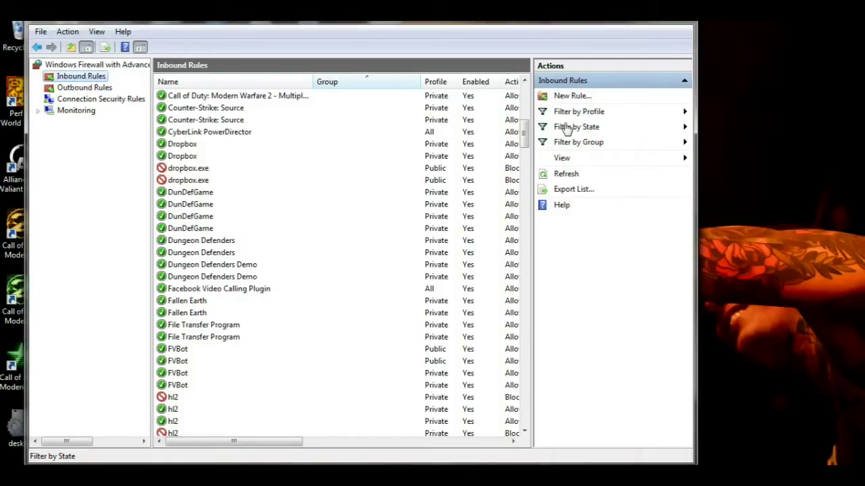
left_click(566, 100)
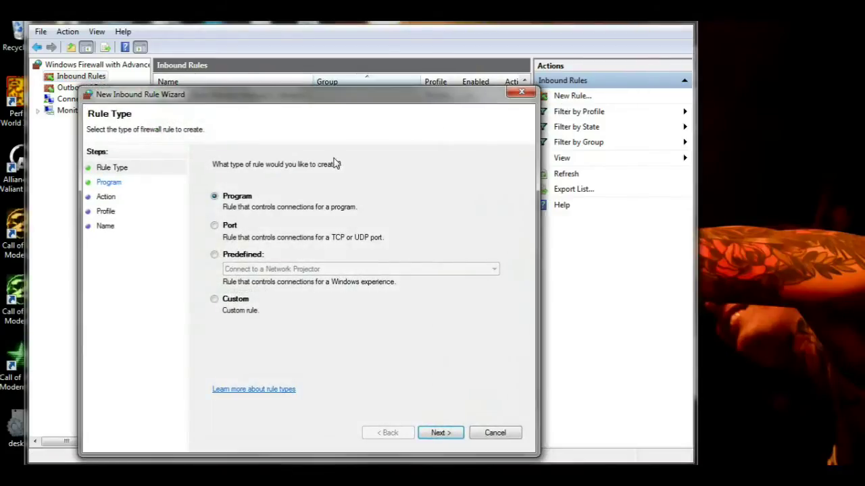
Create an inbound Port rule for TCP local port 7777, all profiles, named 'Terrrrarraria'.
left_click(223, 232)
left_click(138, 187)
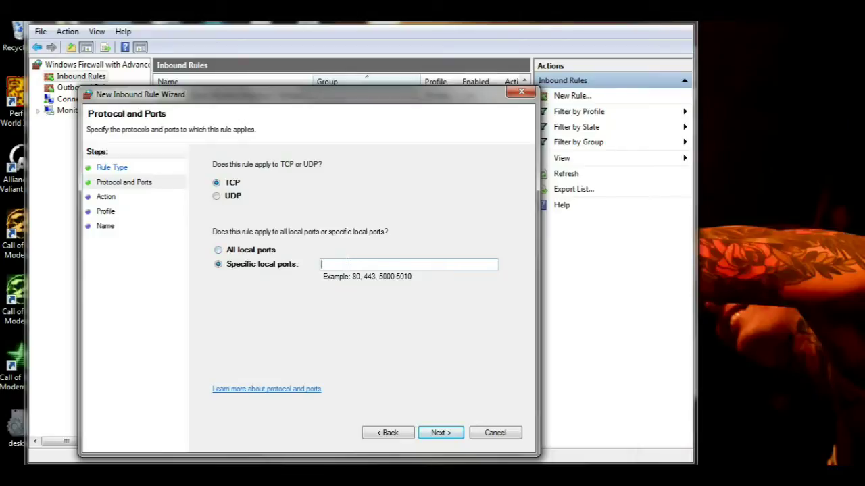
type("7777")
left_click(441, 439)
left_click(440, 439)
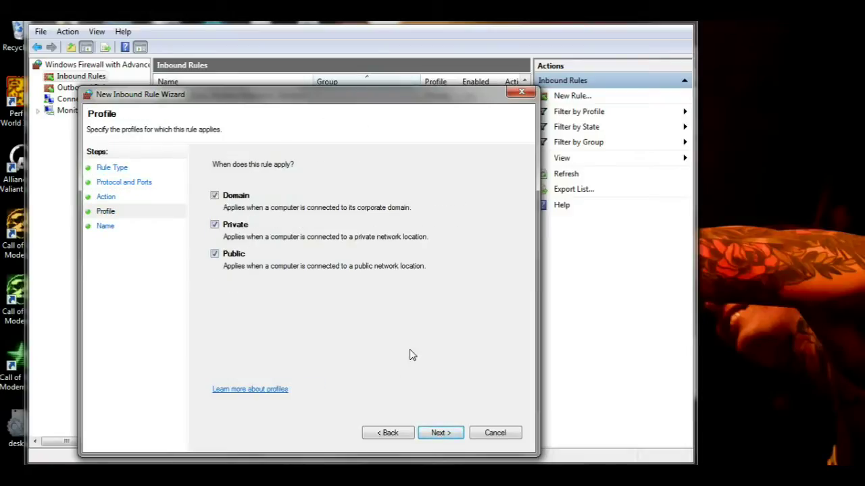
left_click(438, 433)
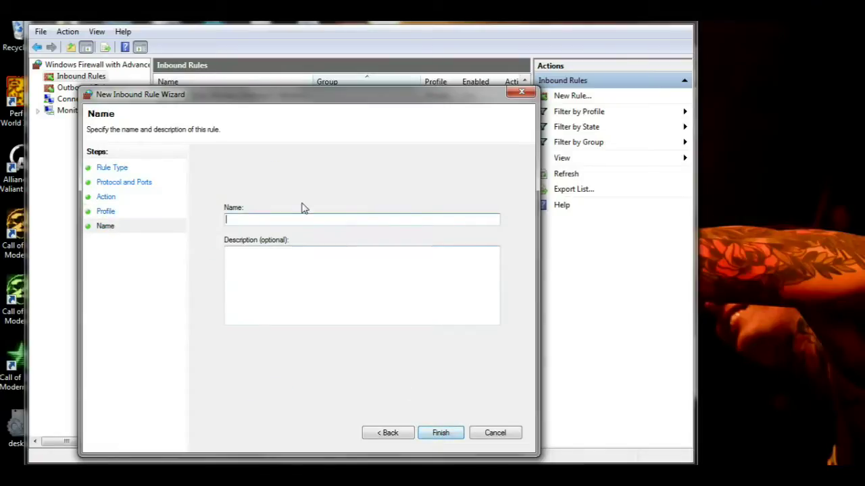
type("Termrraria")
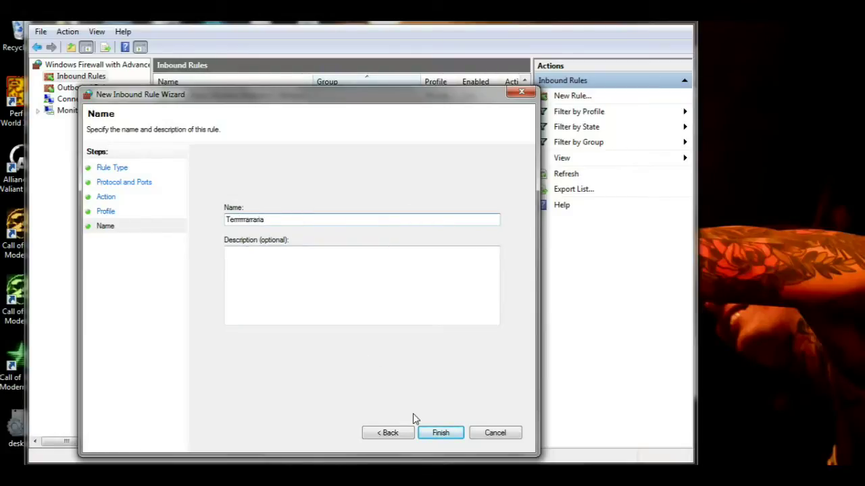
left_click(432, 433)
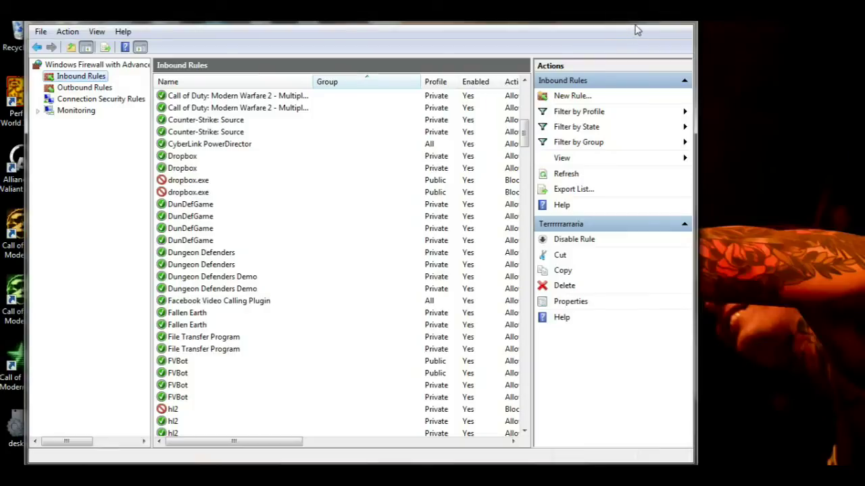
left_click_drag(642, 29, 586, 78)
Close both firewall windows and move the Hamachi window to the left.
left_click(622, 61)
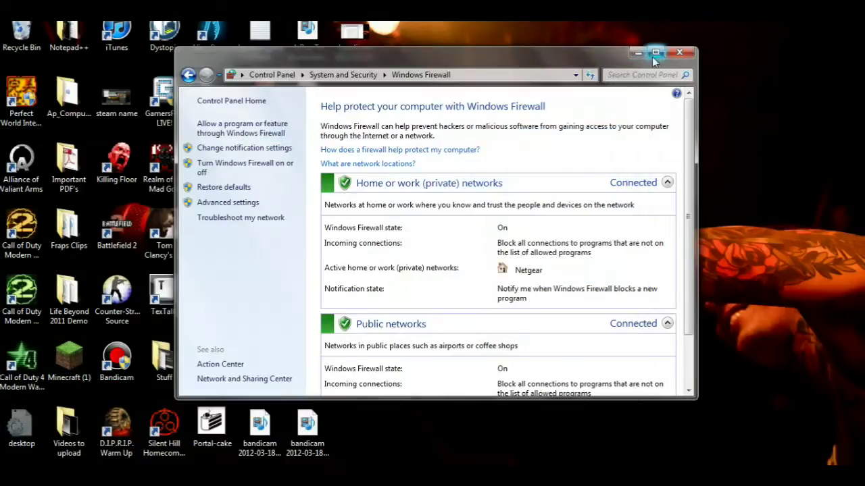
left_click(670, 52)
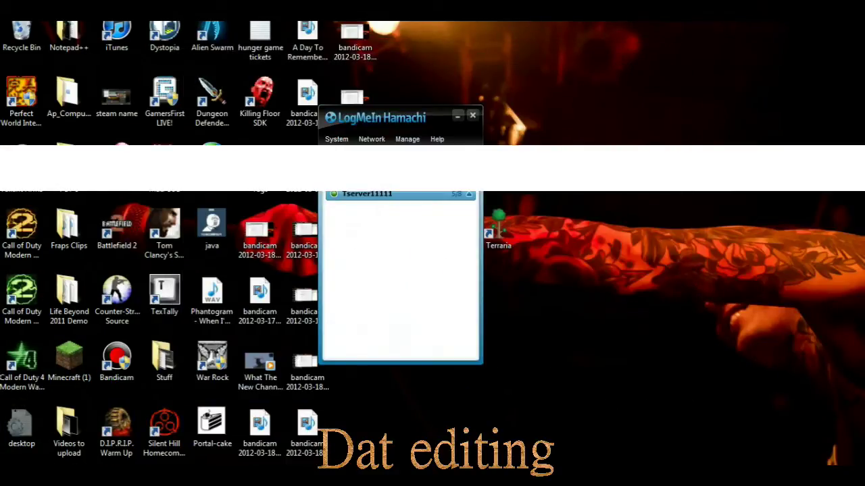
left_click_drag(417, 123, 252, 133)
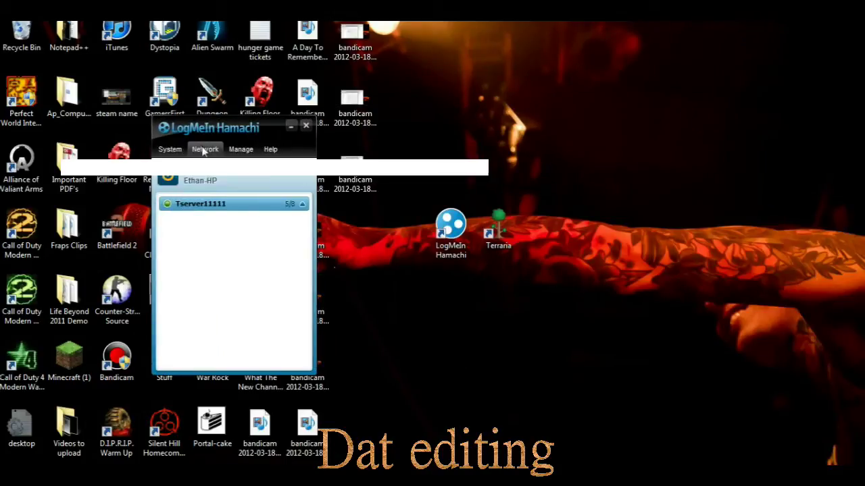
Begin a new Hamachi network with a network ID and password, cancel it, and reopen Network.
left_click(204, 149)
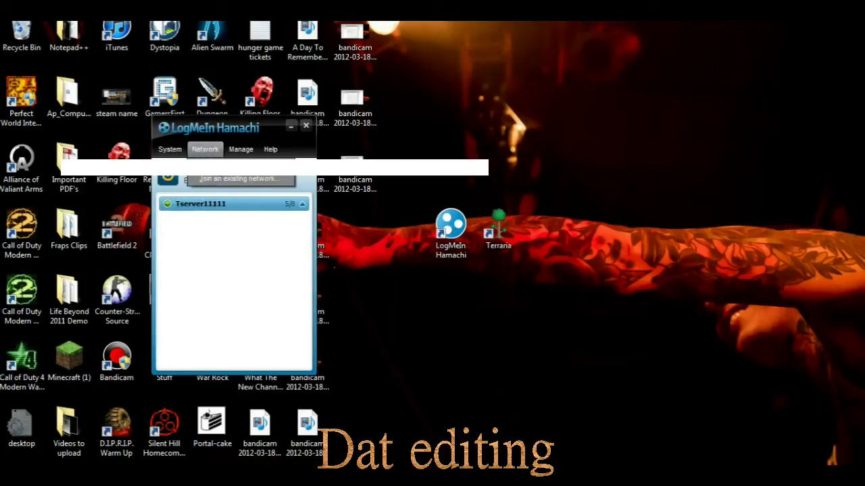
left_click(240, 166)
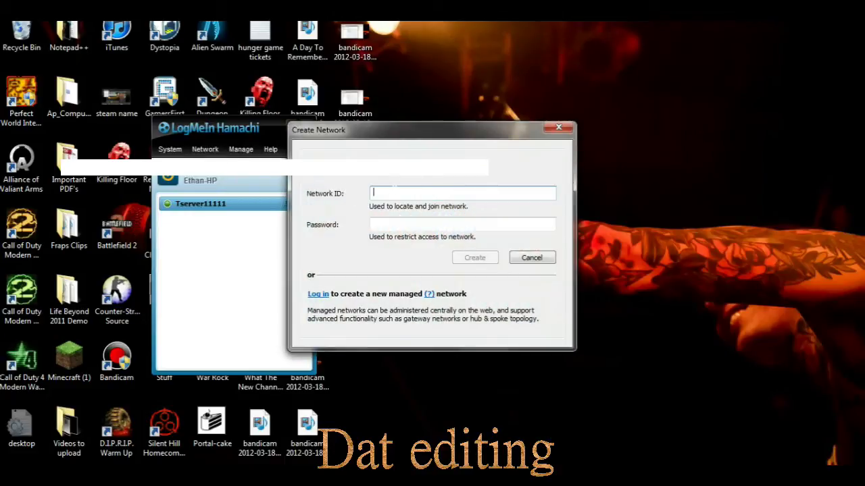
type("Ethan")
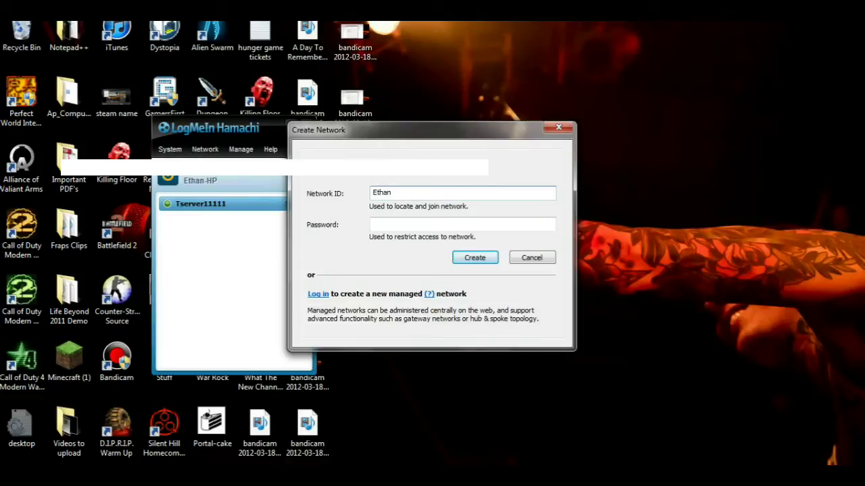
left_click(462, 224)
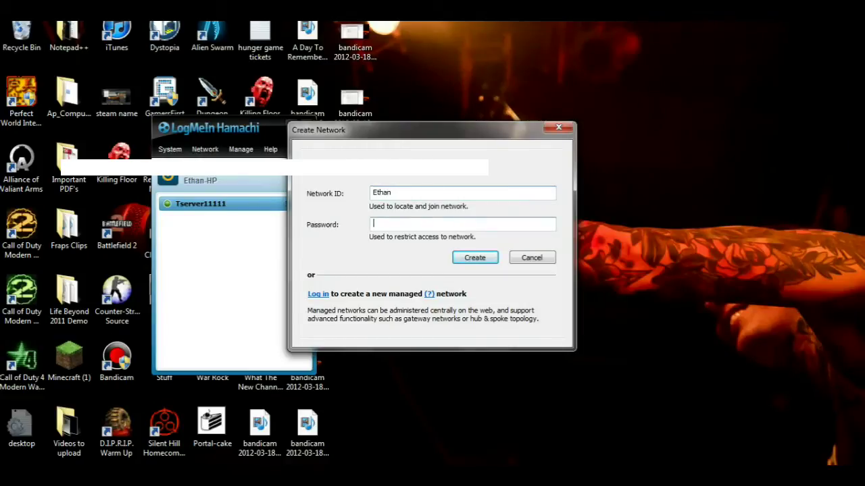
type("12345")
left_click(520, 260)
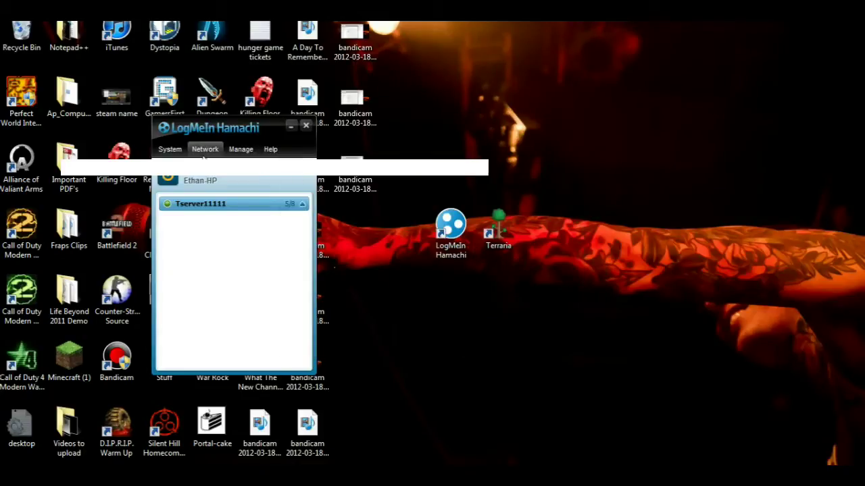
left_click(204, 153)
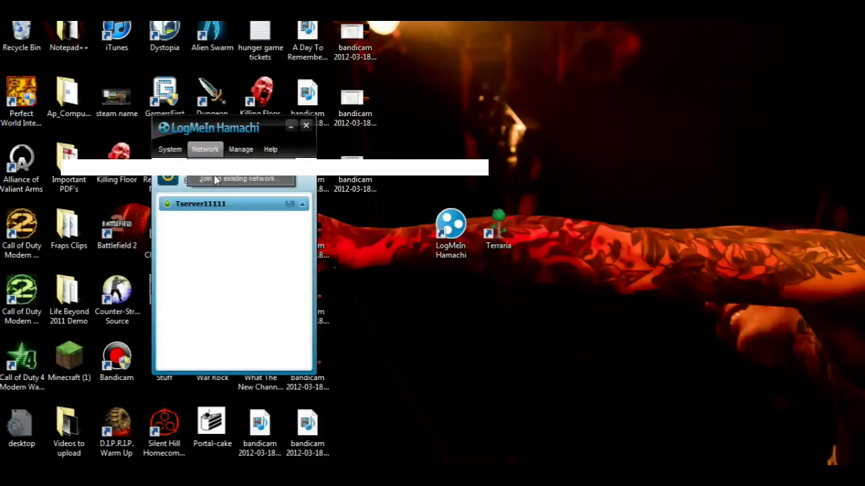
Fill in a network ID and password to join an existing network, then cancel.
left_click(215, 179)
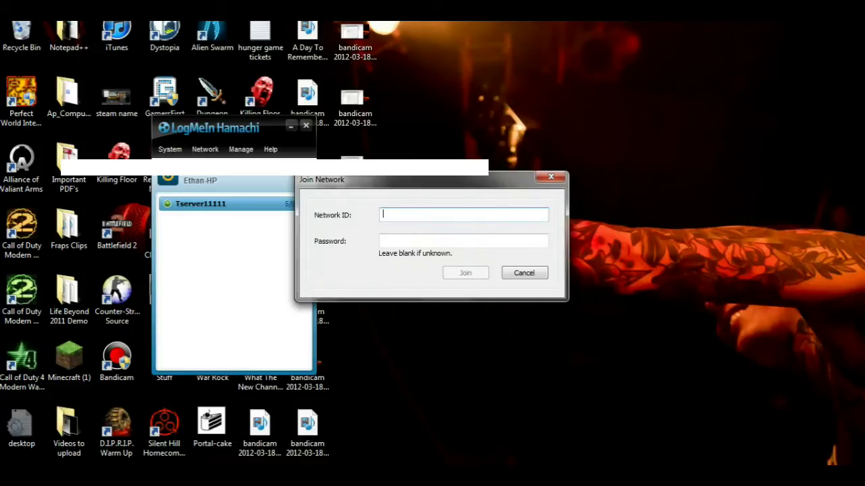
type("Ethan")
key("Tab")
type("11111")
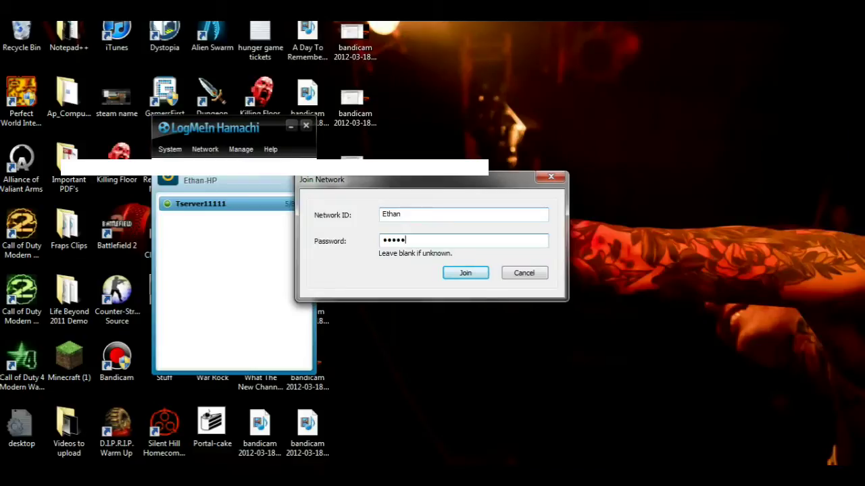
left_click(524, 274)
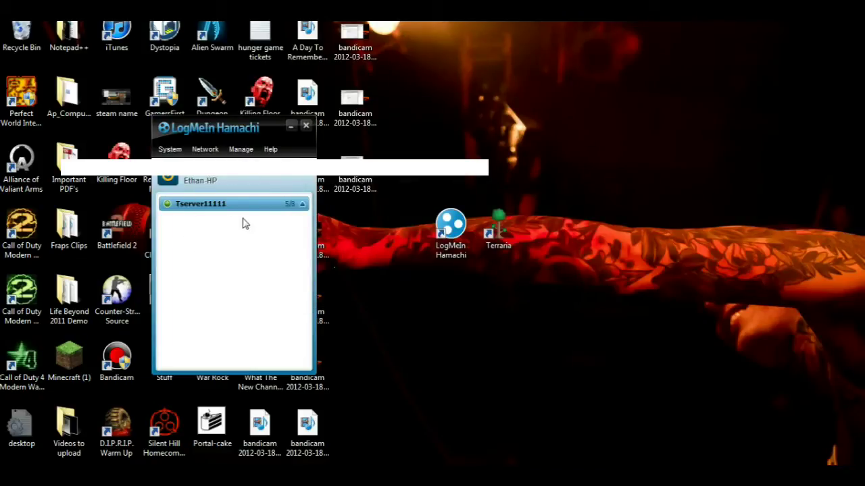
Expand and collapse Tserver11111's member list, then open its menu to copy the IPv4 address.
left_click(301, 205)
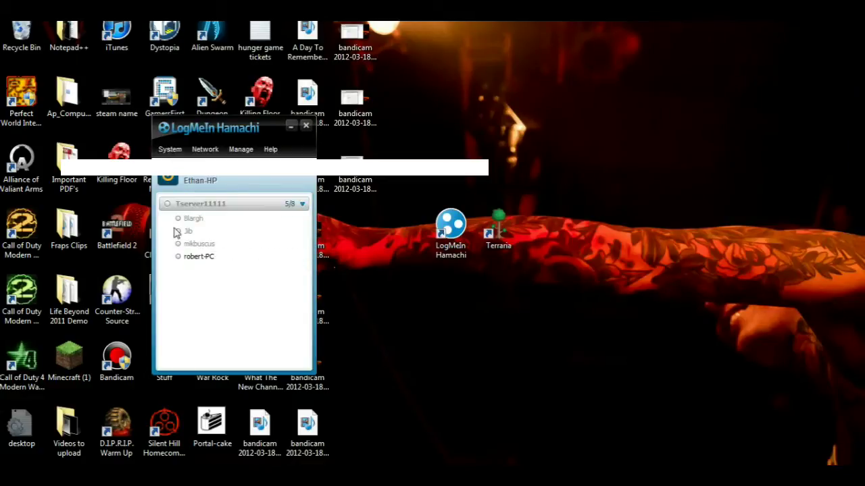
left_click(302, 205)
left_click(302, 205)
left_click(302, 204)
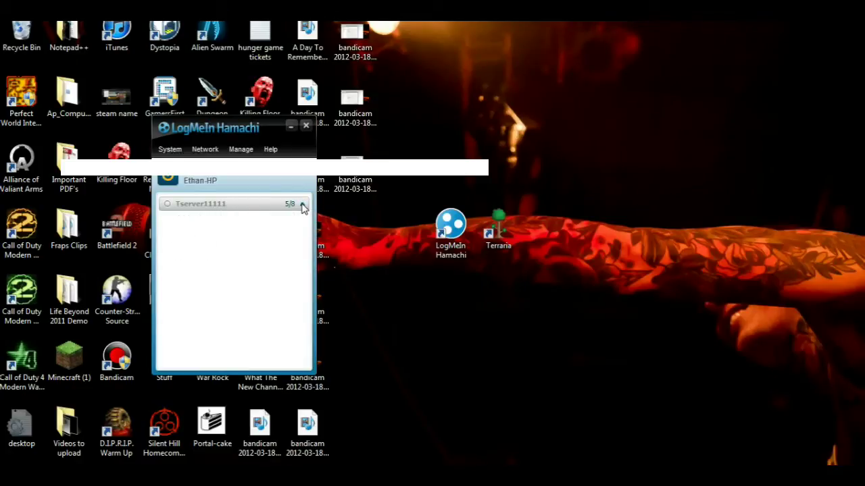
left_click(204, 178)
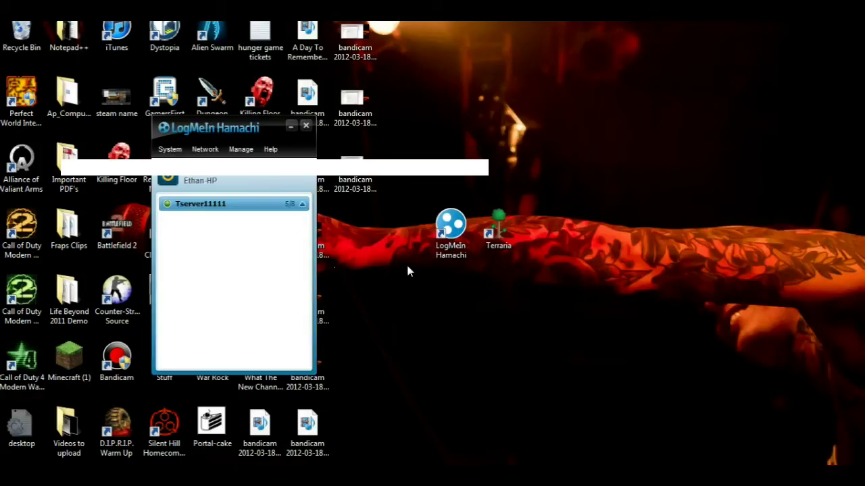
Launch Terraria through Steam from its desktop shortcut.
double_click(508, 227)
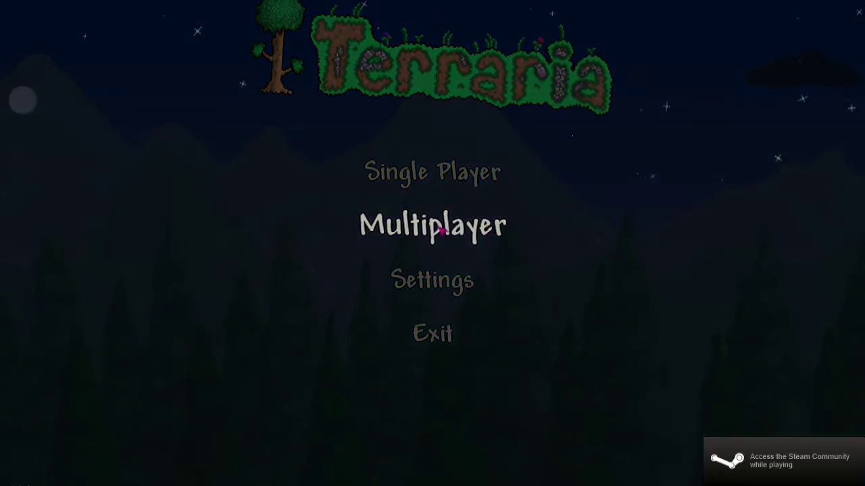
left_click(439, 227)
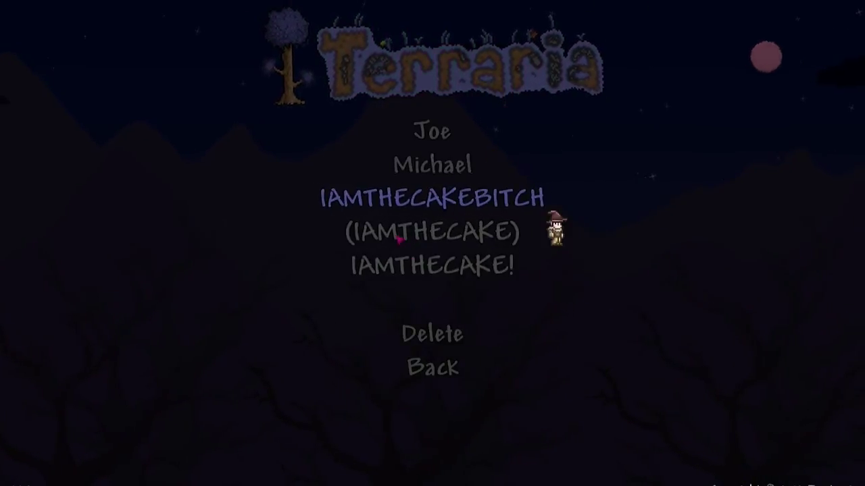
left_click(409, 230)
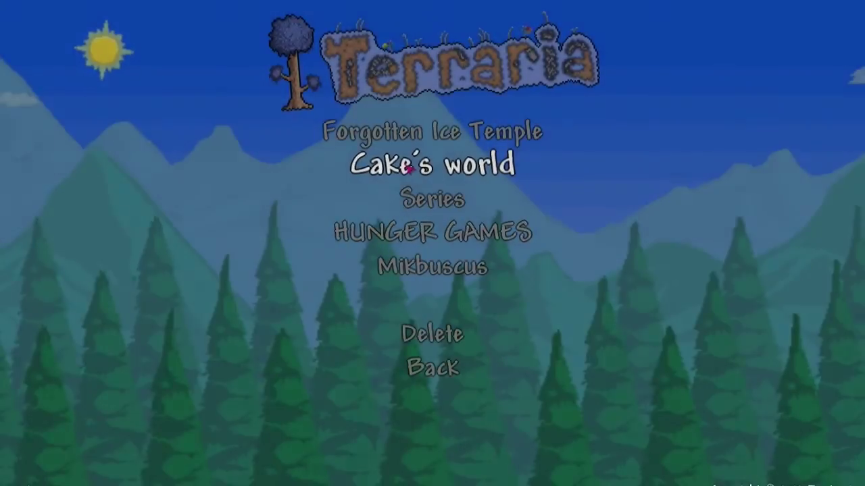
left_click(408, 170)
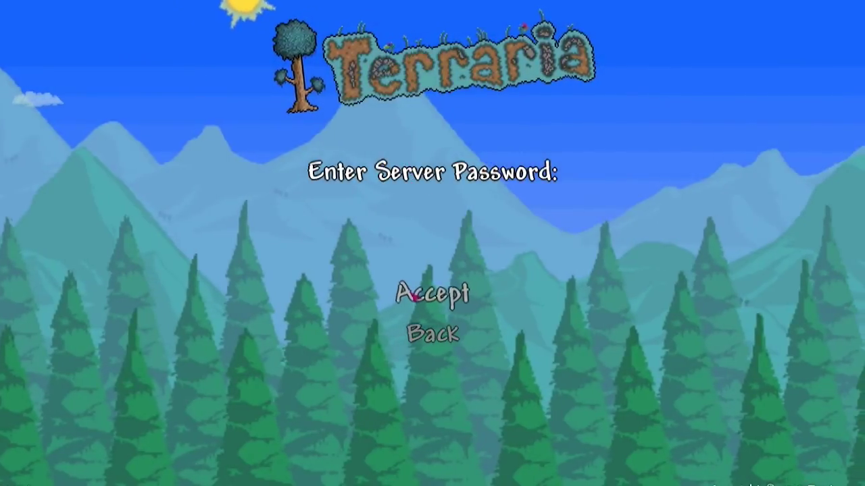
left_click(418, 333)
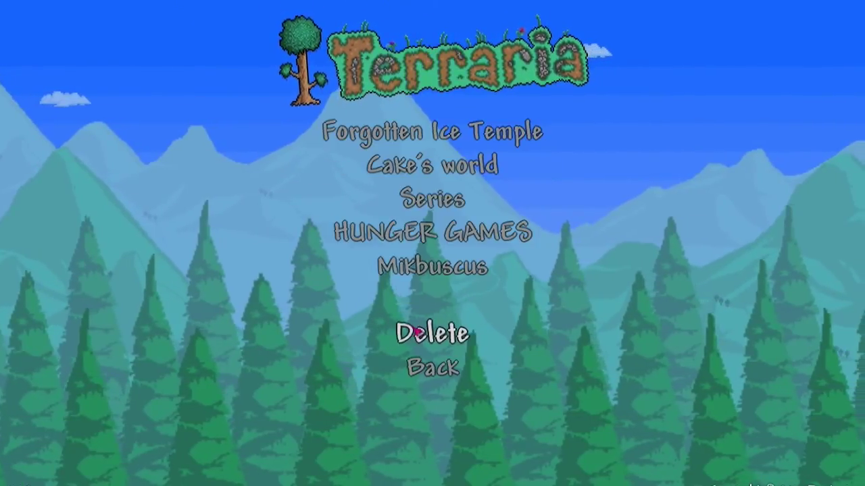
left_click(419, 366)
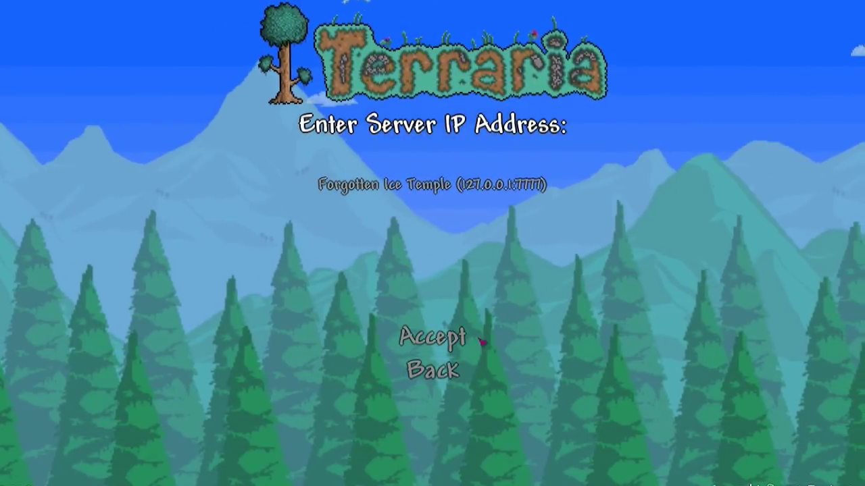
left_click(433, 370)
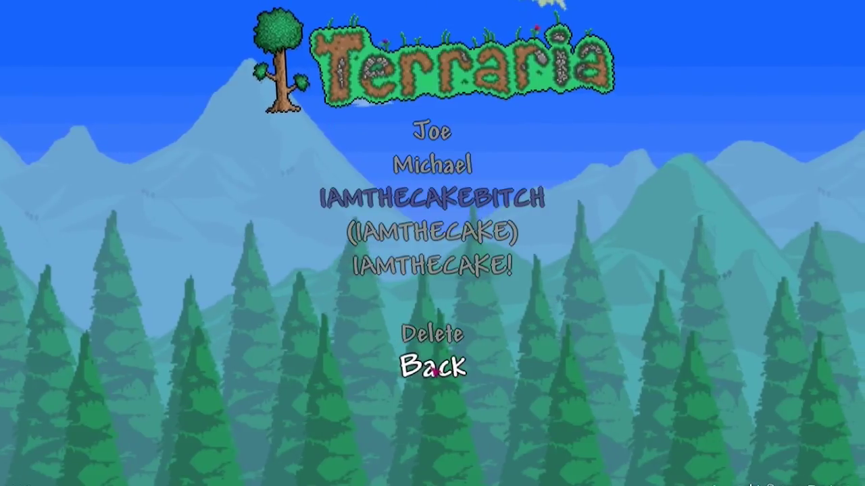
left_click(434, 371)
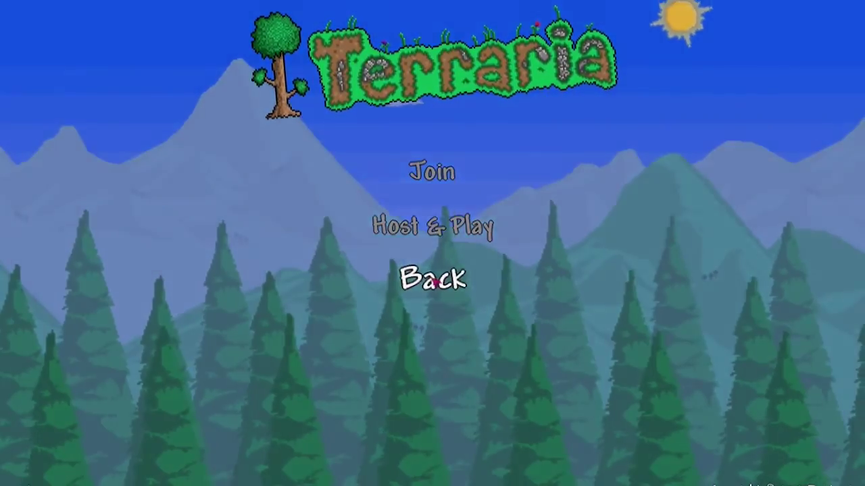
left_click(433, 282)
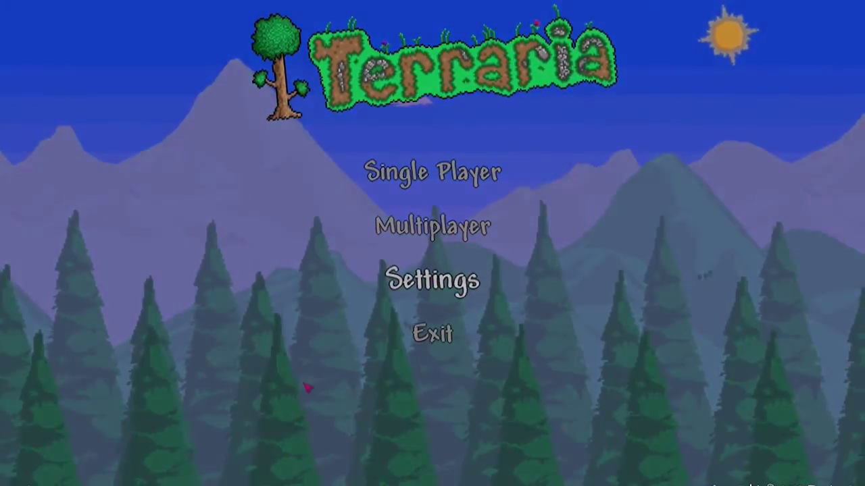